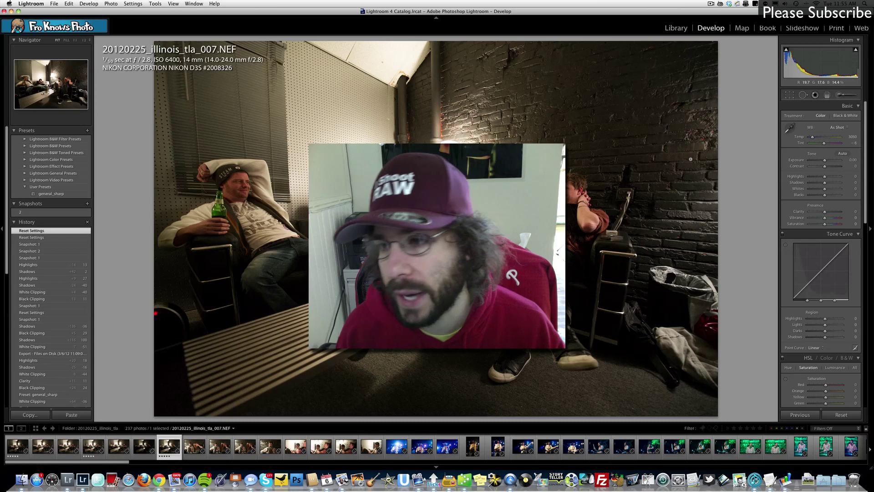
Step: Convert the photo to black and white with Contrast at +100, Exposure at +1.00 and Blacks at -29
click(837, 116)
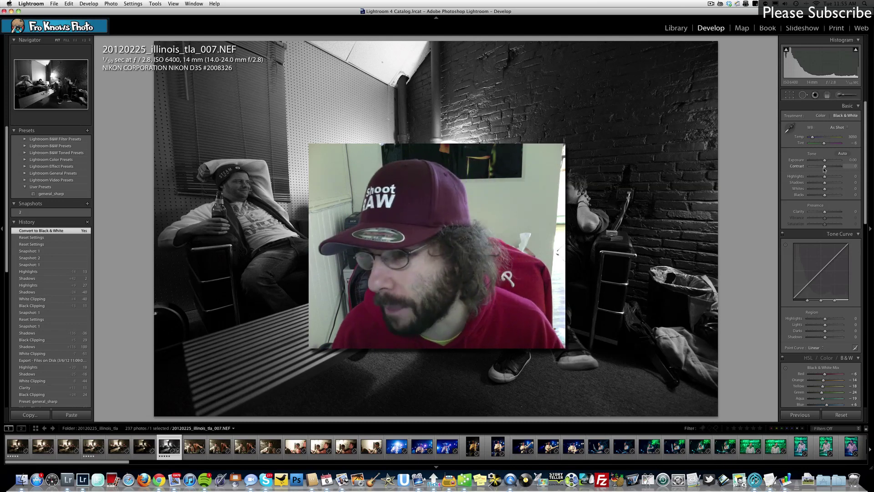
mouse_move(824, 167)
mouse_down()
mouse_move(869, 170)
mouse_move(830, 163)
mouse_up()
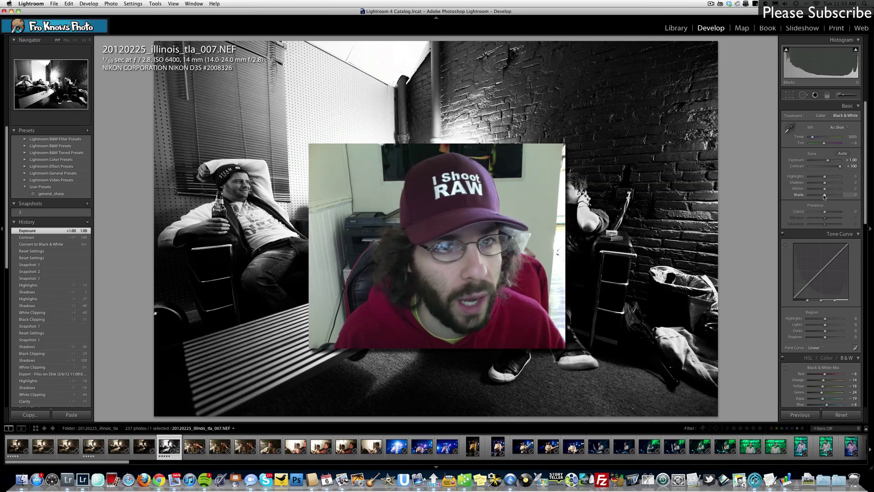
drag(825, 197, 841, 198)
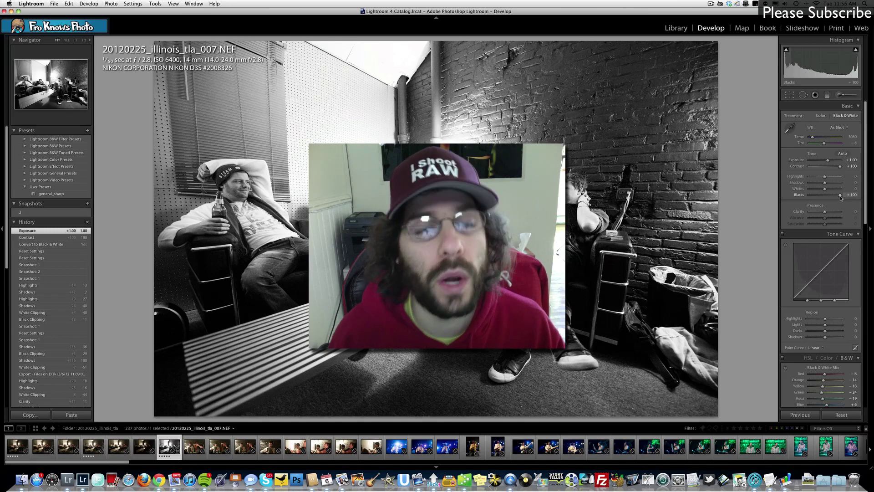
drag(841, 198, 811, 197)
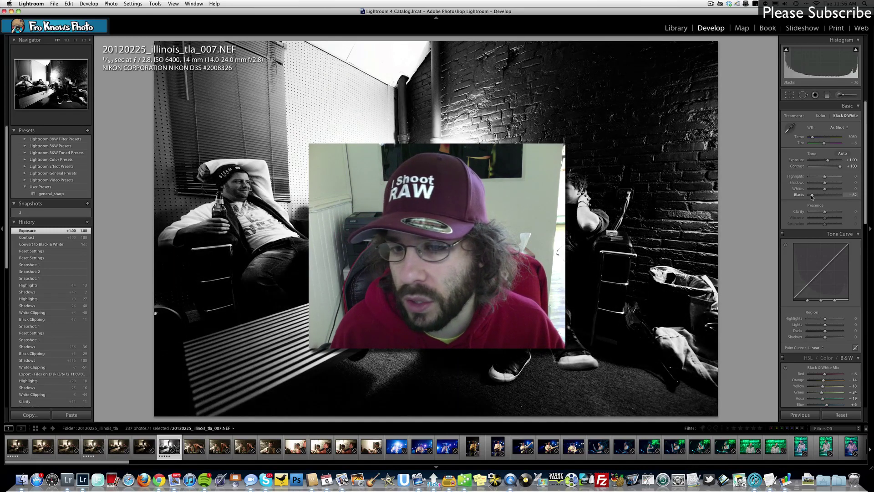
drag(811, 196, 821, 197)
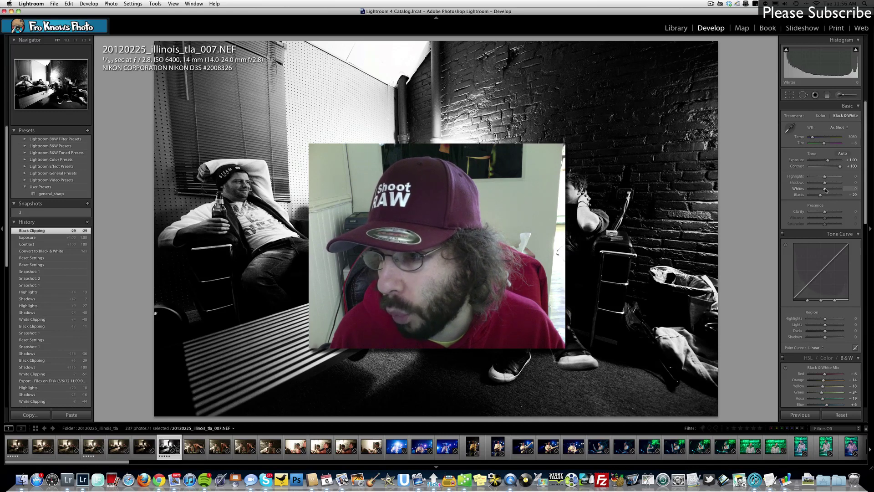
Step: Try Whites at -100, then set Whites to -11 and Shadows to +100
drag(824, 190, 802, 190)
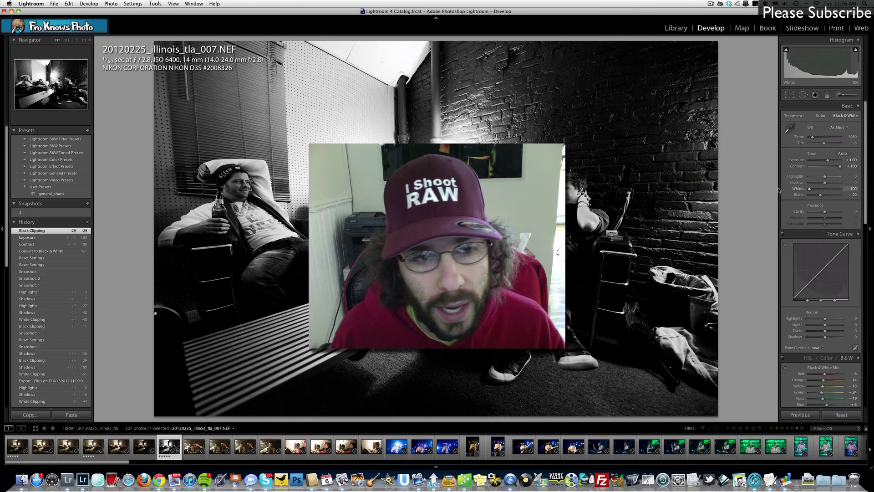
drag(809, 188, 847, 185)
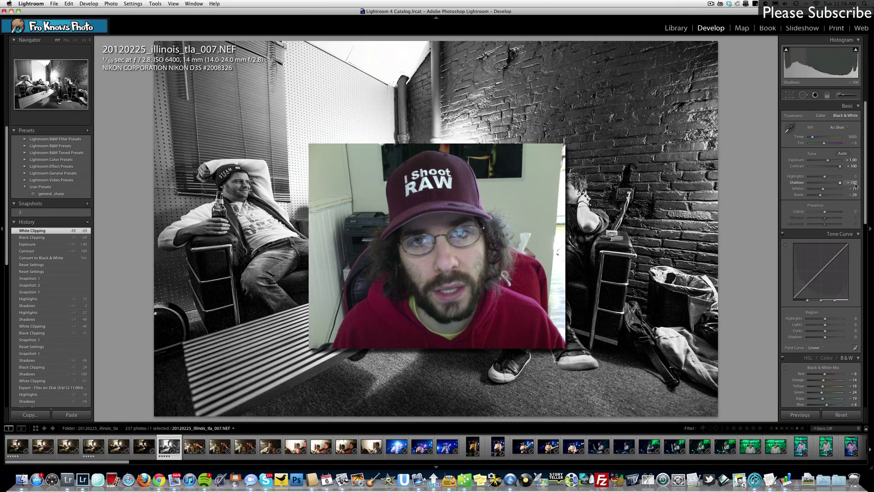
mouse_move(840, 183)
mouse_down()
mouse_move(806, 185)
mouse_move(851, 187)
mouse_up()
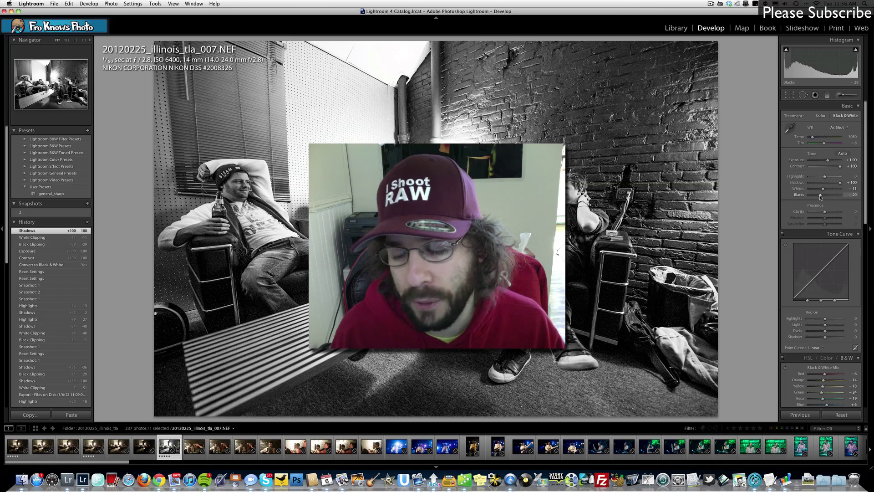
Step: Try Blacks at -100, then set Blacks to +2 and Shadows to +16
drag(819, 196, 809, 196)
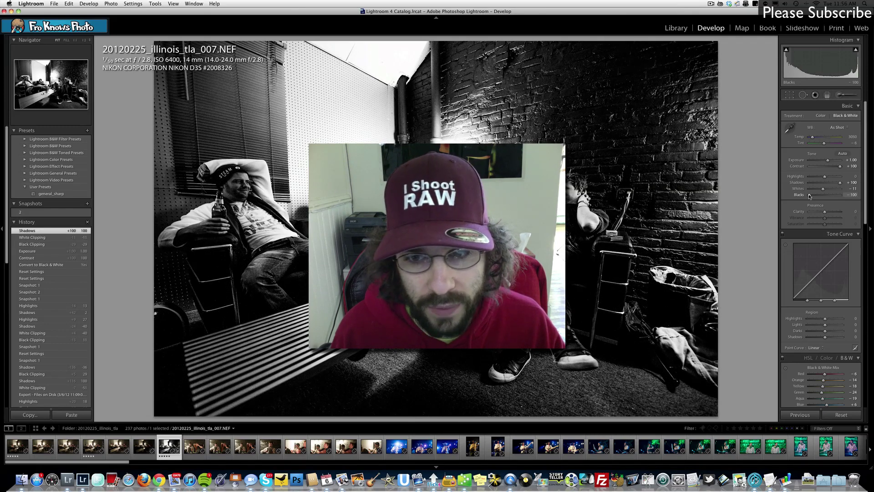
mouse_move(810, 196)
mouse_down()
mouse_move(827, 183)
mouse_move(825, 196)
mouse_up()
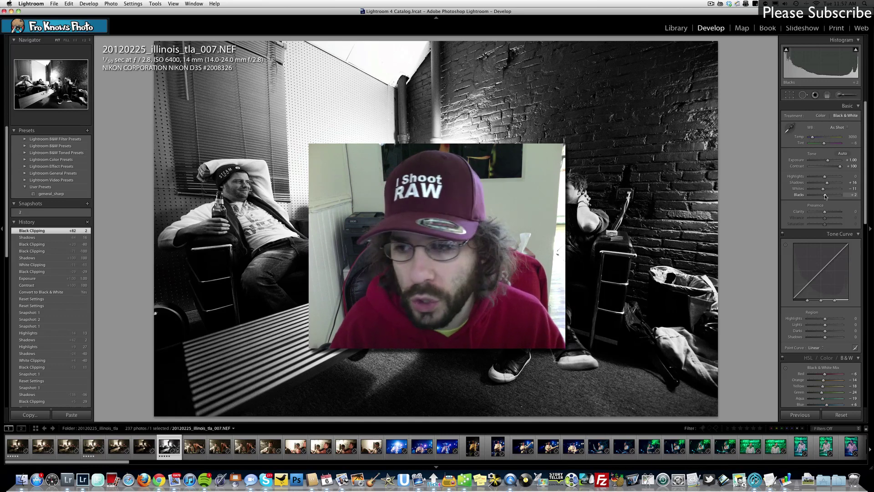
Step: Apply the photo's saved snapshot 2 and lower Highlights to -76
click(80, 211)
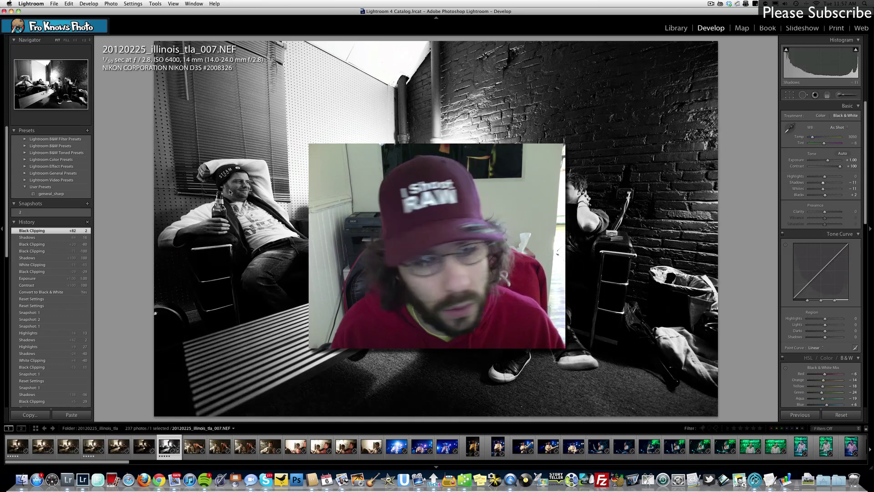
click(47, 212)
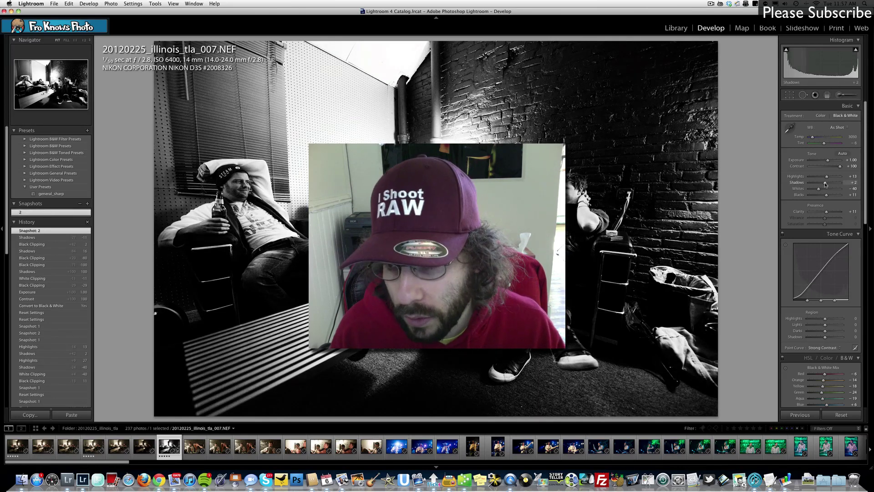
mouse_move(826, 178)
mouse_down()
mouse_move(803, 178)
mouse_move(851, 178)
mouse_move(813, 178)
mouse_up()
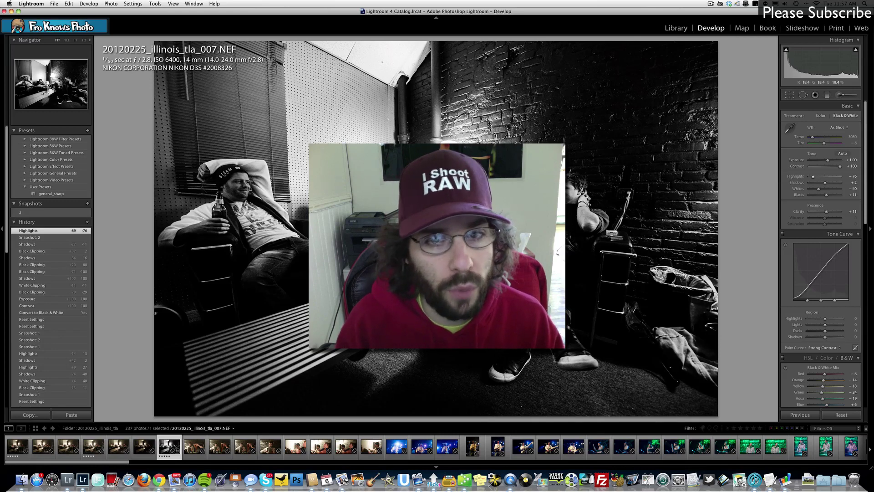
Step: Reapply snapshot 2 and set Highlights to -9
click(58, 213)
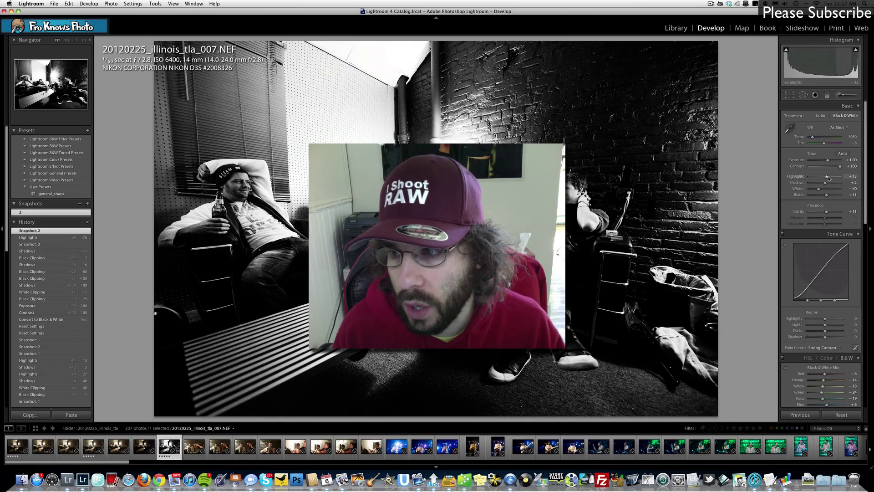
drag(828, 178, 824, 179)
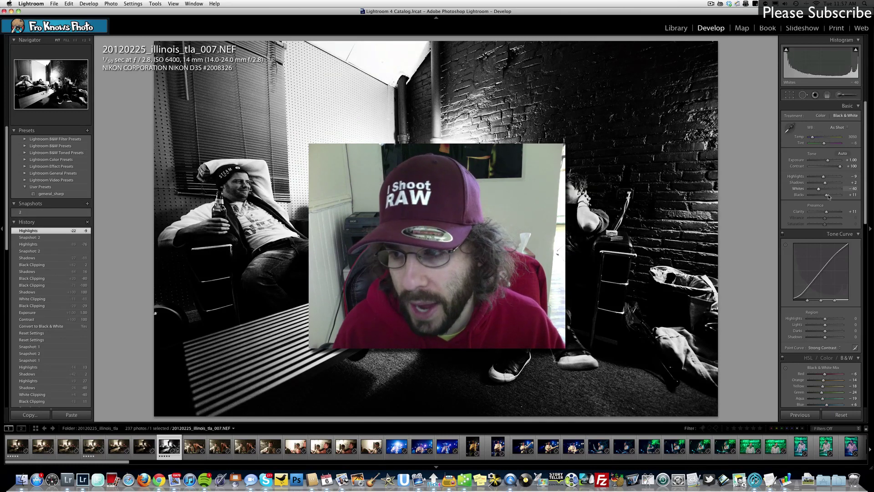
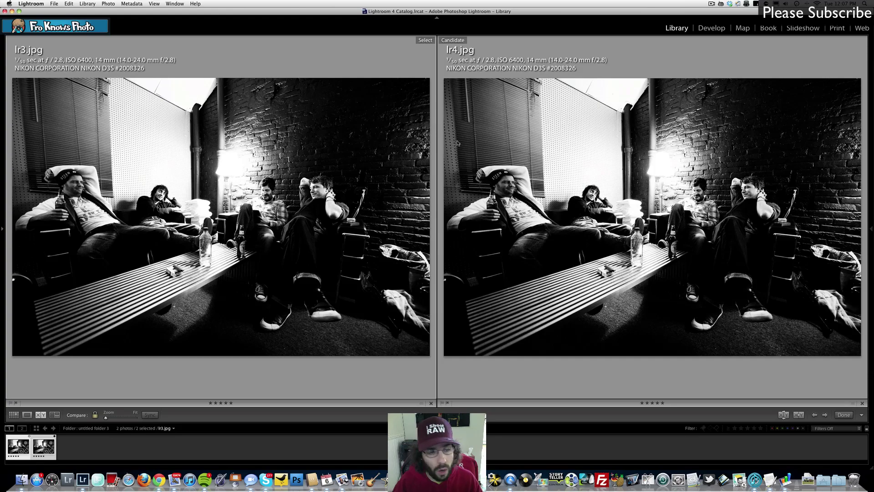
Step: Compare lr3.jpg and lr4.jpg at 1:1 on the pegboard wall and the two men by the blinds, then return to the full images
click(135, 191)
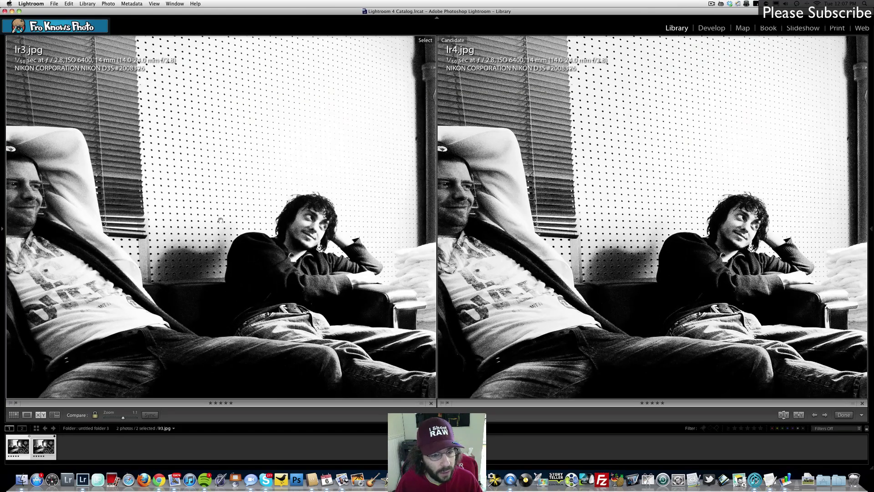
click(287, 182)
drag(187, 167, 226, 169)
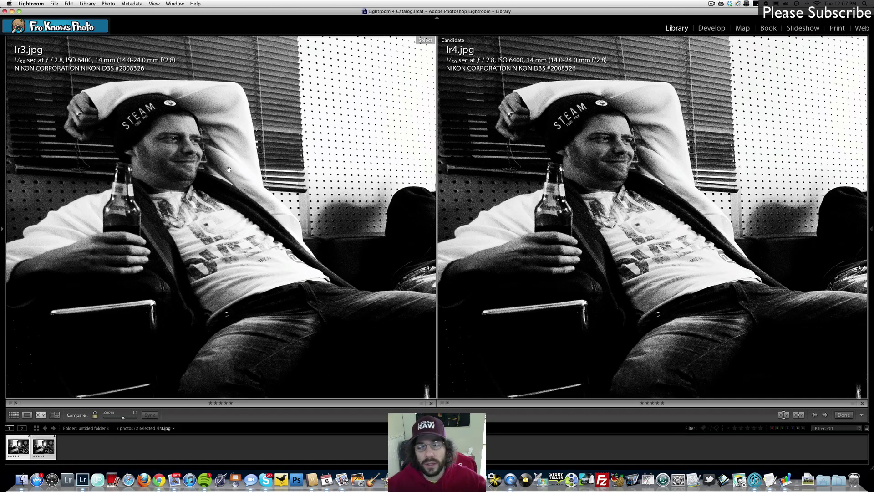
click(229, 169)
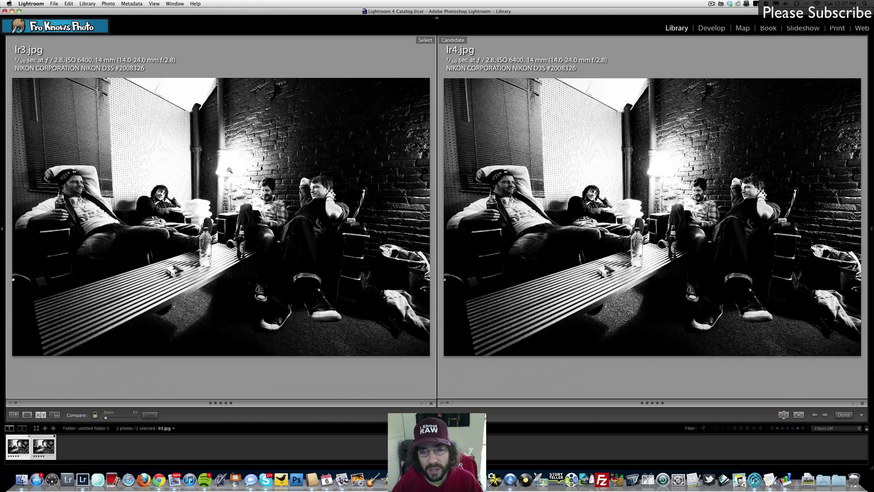
Step: Compare both versions at 1:1 on the men by the brick wall, their dark trousers and the bottles, then return to the full images
click(229, 169)
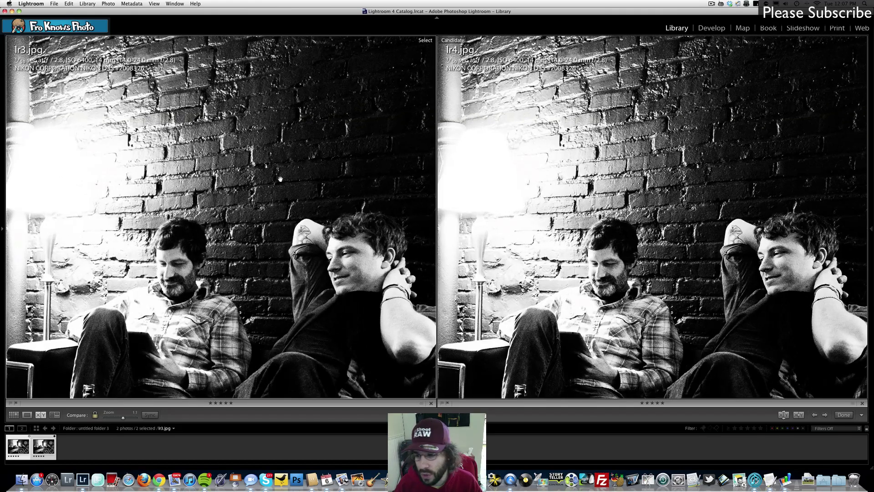
drag(231, 202, 214, 152)
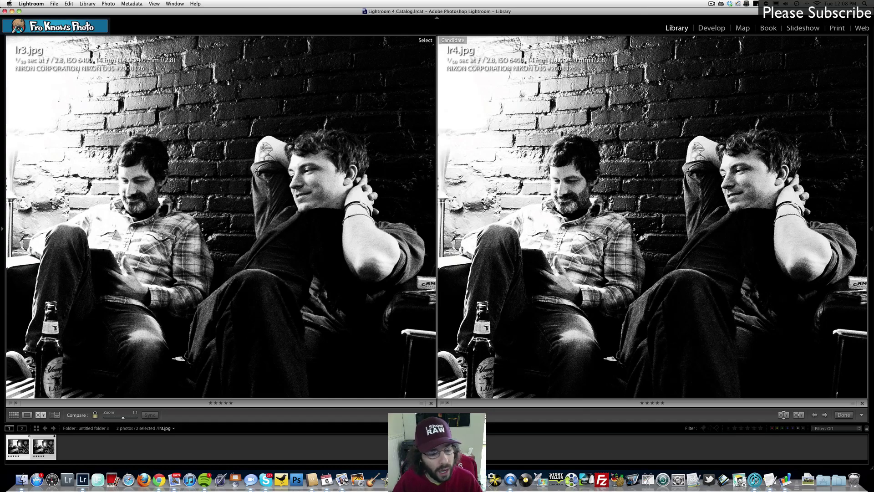
scroll(123, 211, down, 10)
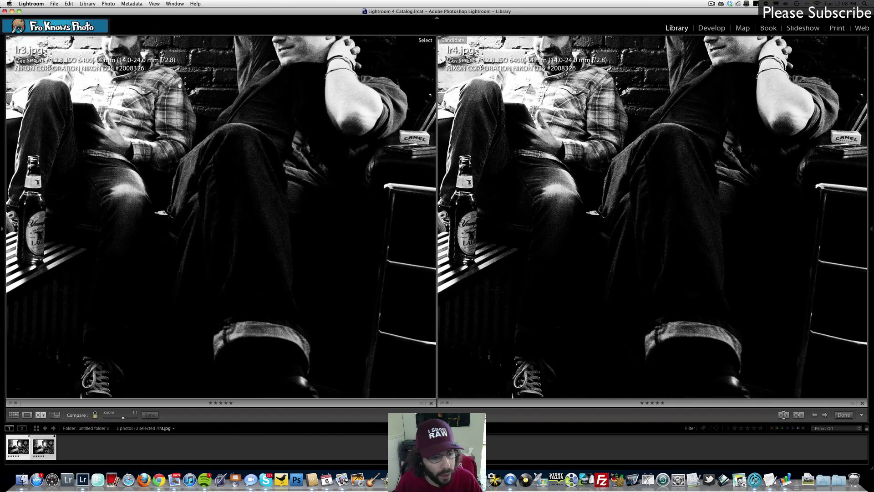
drag(183, 94, 355, 99)
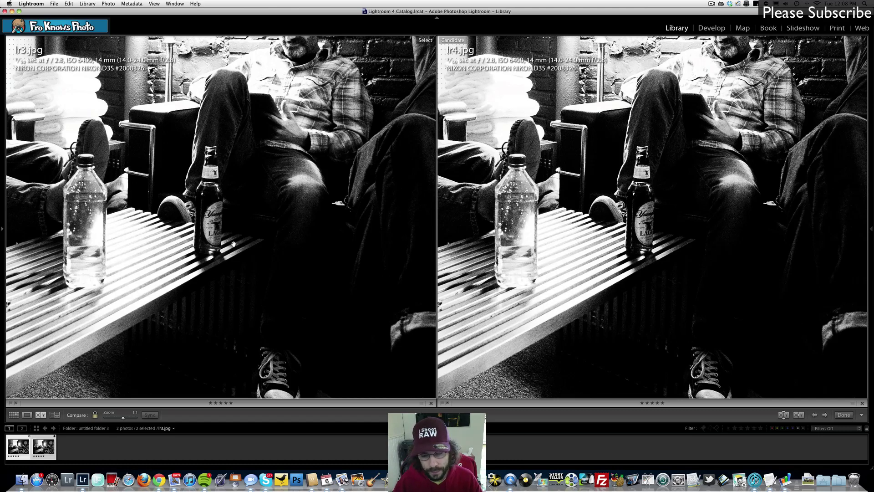
click(257, 238)
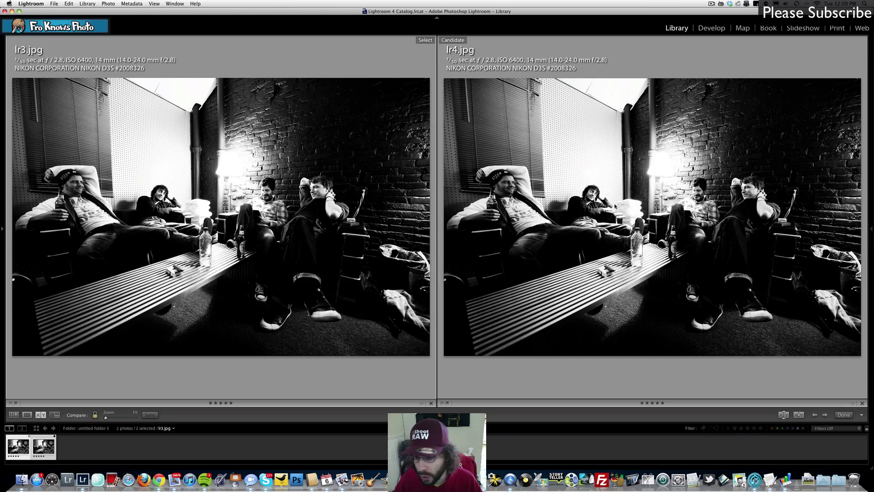
Step: Make lr4.jpg the active photo and compare both versions at 1:1 around the man against the pegboard and the stacked towels
click(616, 207)
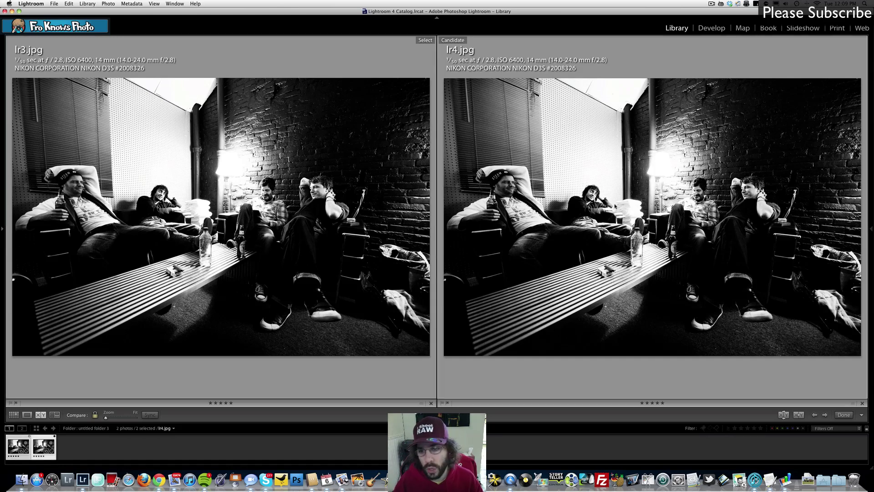
click(538, 192)
drag(618, 192, 513, 119)
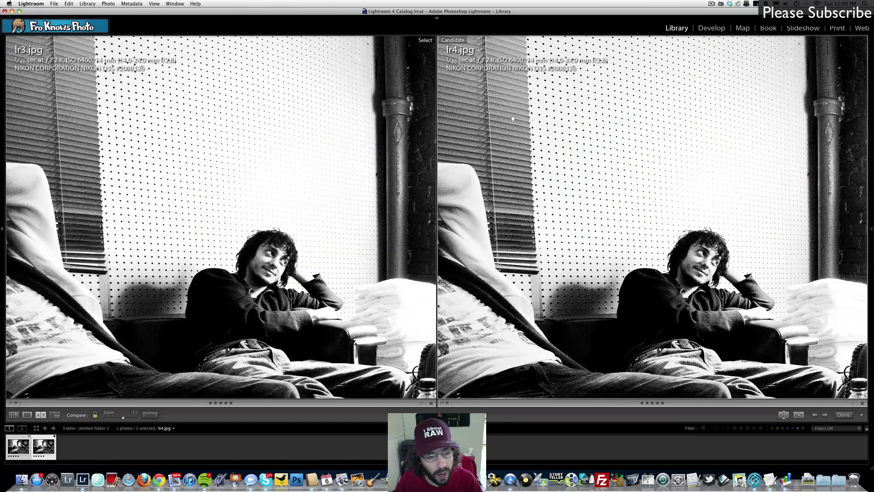
scroll(515, 109, right, 10)
scroll(515, 110, down, 5)
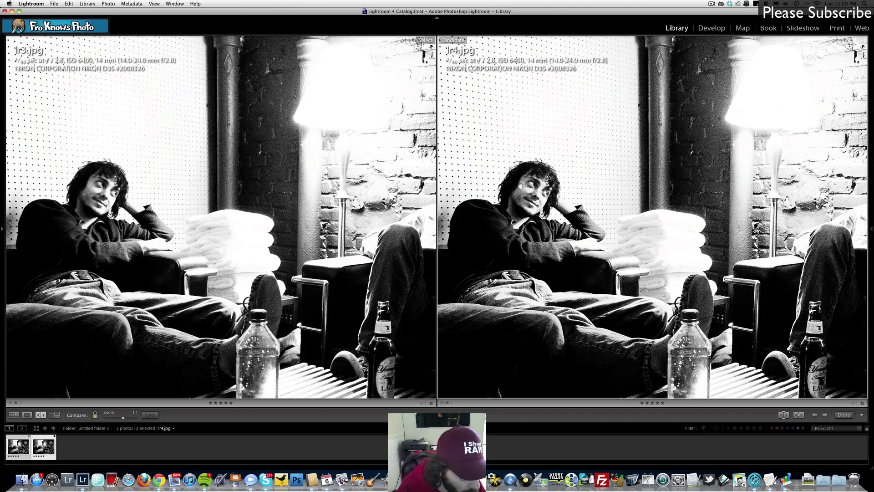
Step: Compare the man in the plaid shirt, the bottles on the table, and the highlights around the lamp and towels in both versions
scroll(520, 186, right, 10)
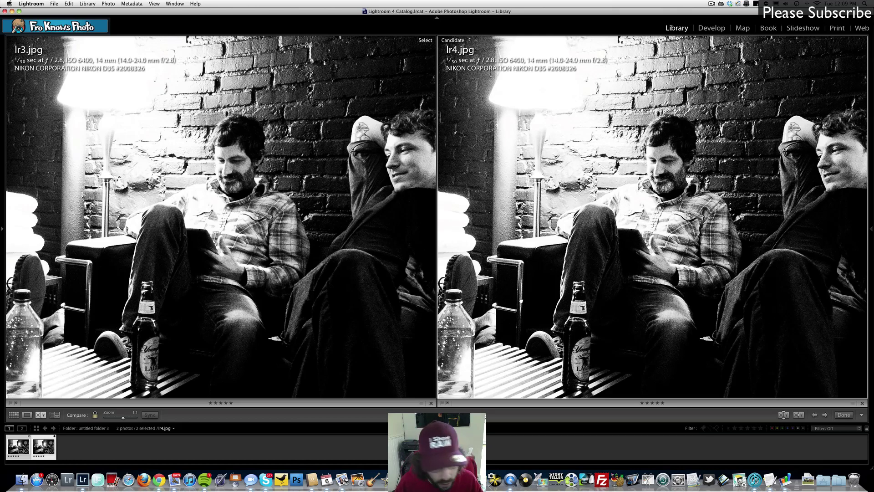
drag(522, 304, 539, 266)
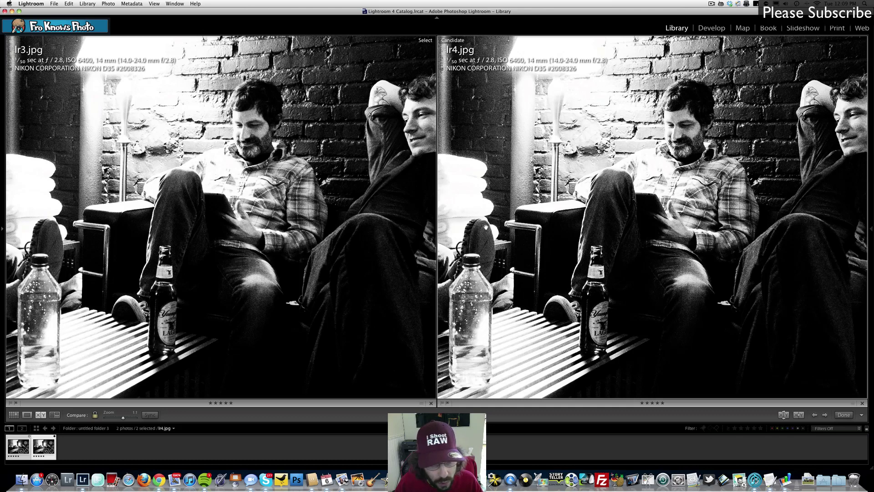
drag(472, 215, 525, 216)
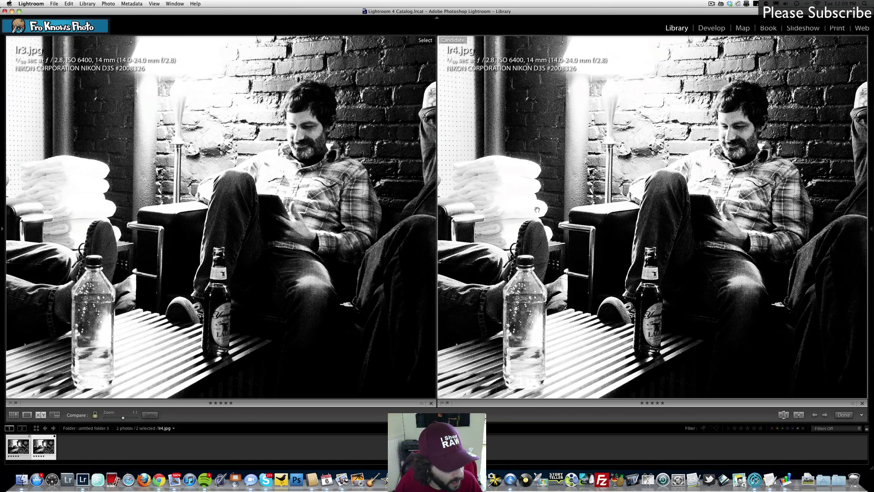
drag(540, 209, 521, 285)
drag(549, 200, 527, 286)
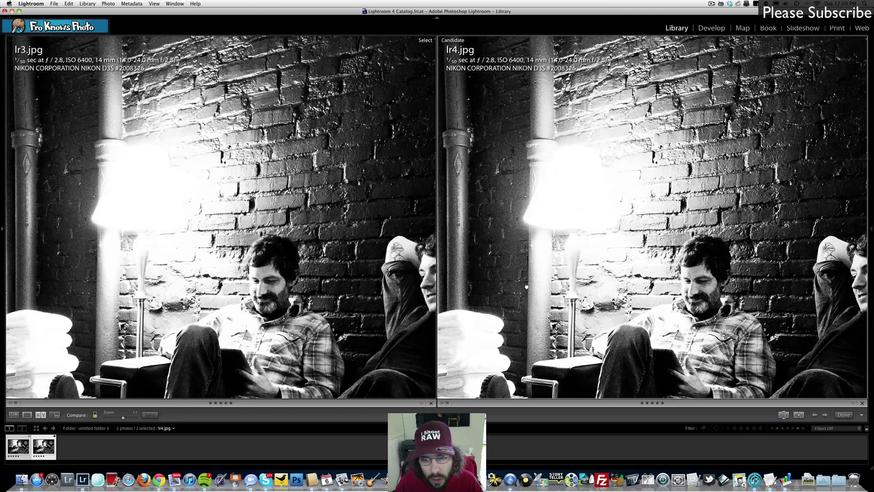
Step: Compare the shadow detail in the dark brick wall, side cabinet and man beside it in both versions, then return to the full images
drag(587, 200, 264, 184)
drag(638, 206, 652, 138)
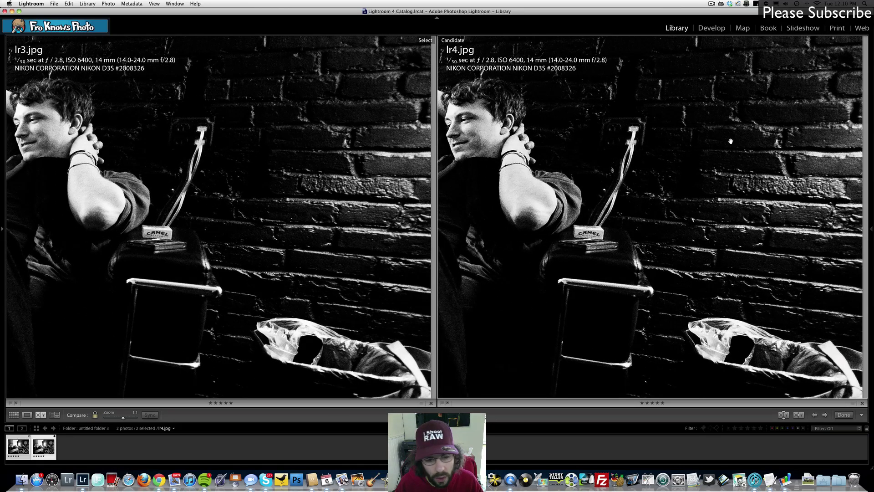
scroll(731, 141, down, 5)
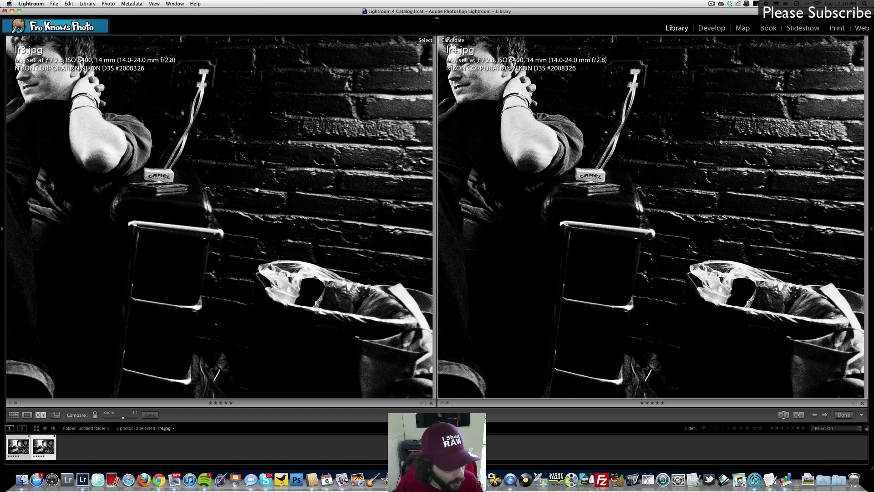
drag(257, 190, 294, 189)
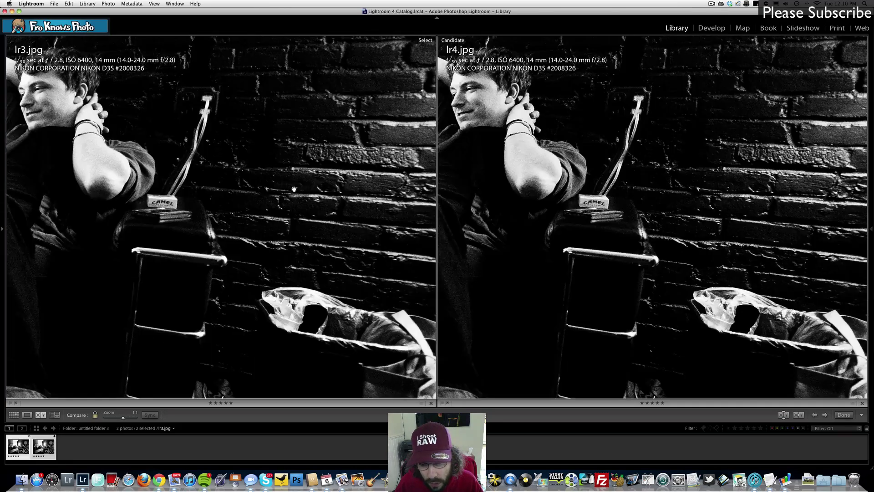
drag(201, 181, 347, 231)
drag(264, 199, 373, 211)
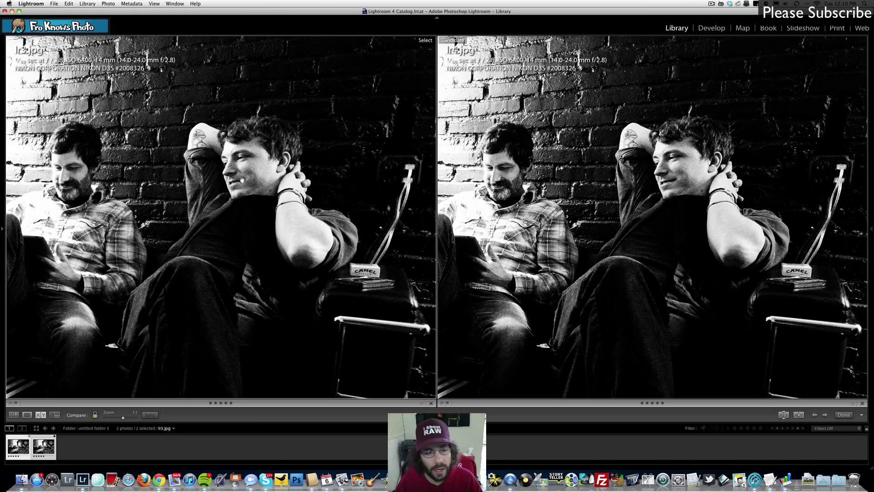
click(237, 201)
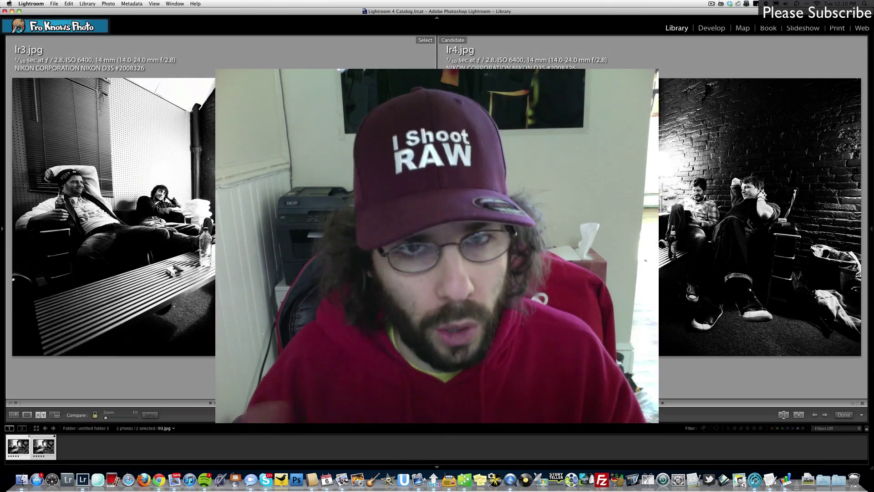